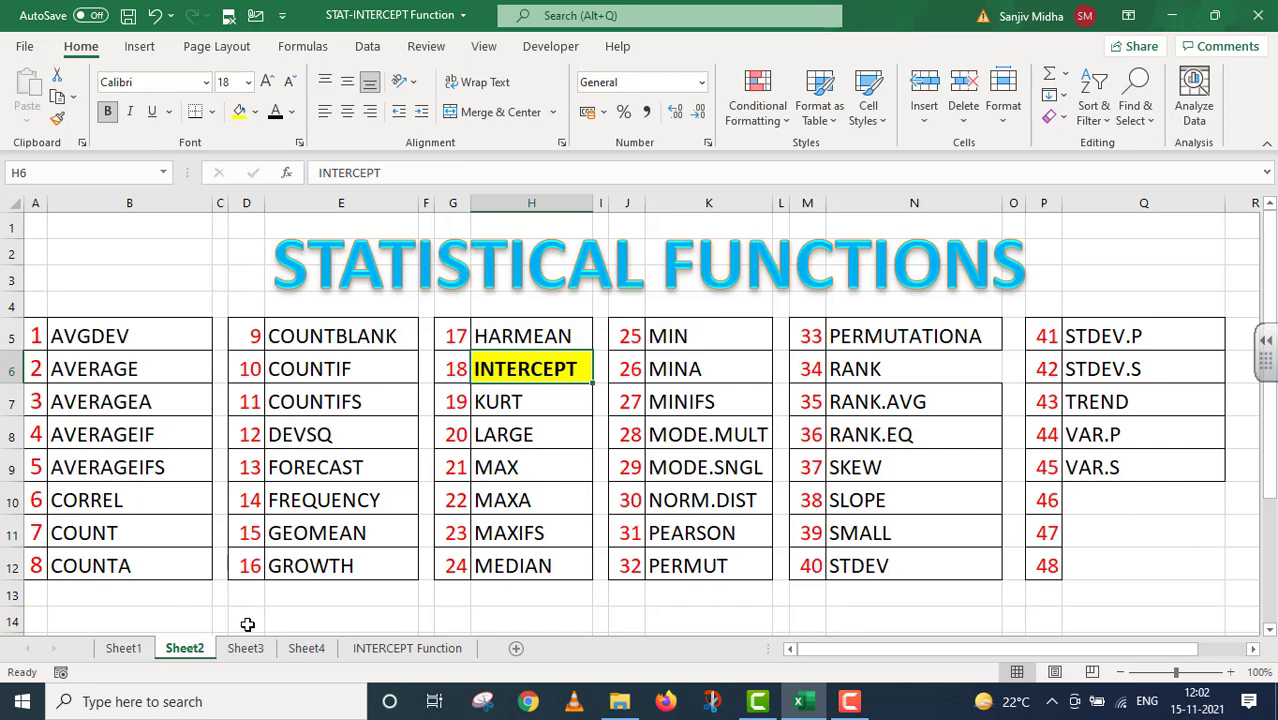
# Switch to Sheet3, the title page headed STATISTICAL FUNCTION and INTERCEPT Function
pyautogui.click(245, 648)
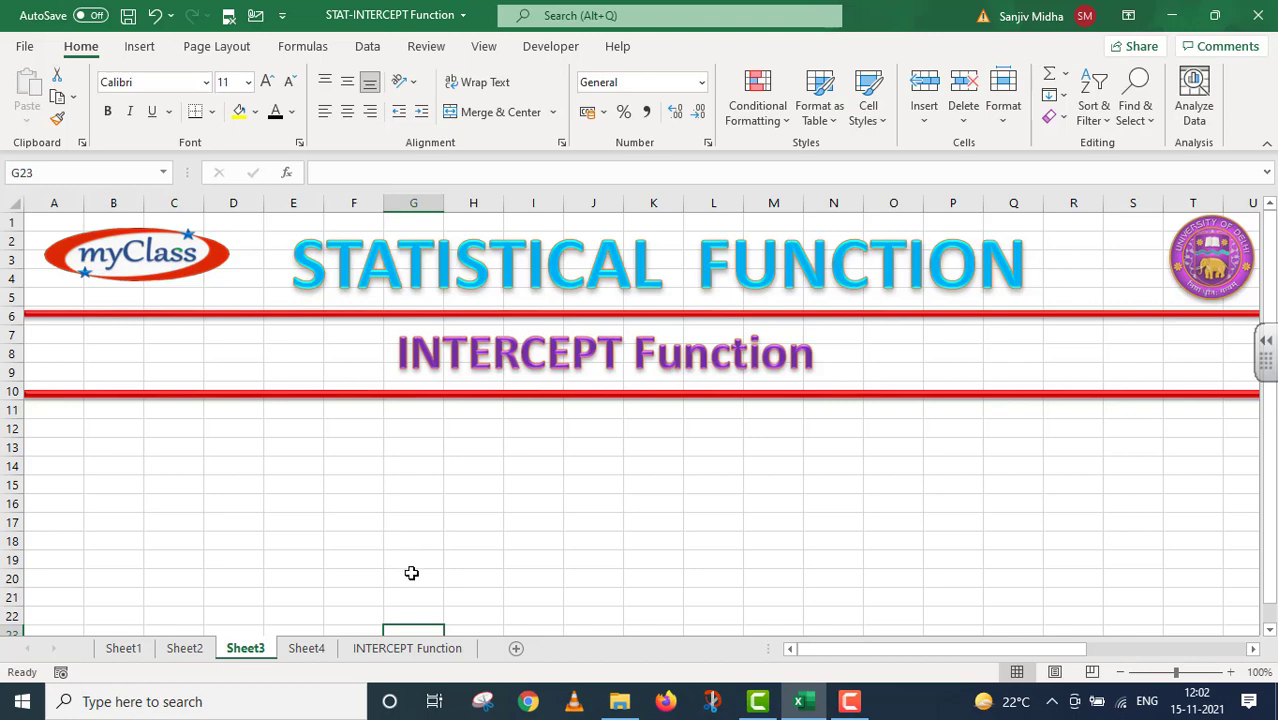
# Go to the 'INTERCEPT Function' sheet showing the definition and =INTERCEPT(known_ys,known_xs) syntax
pyautogui.click(438, 647)
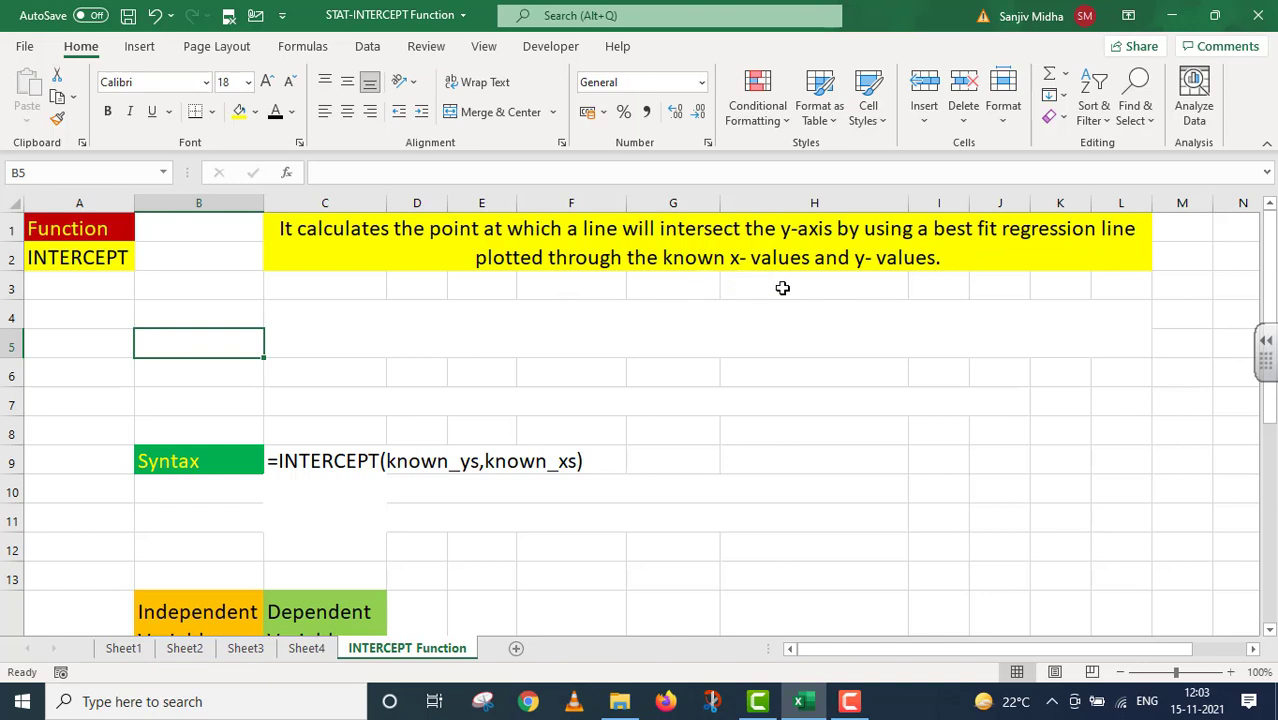
# Give merged cell C4:L5 a dark font colour so the dependent-variable usage note shows
pyautogui.click(383, 333)
pyautogui.click(273, 112)
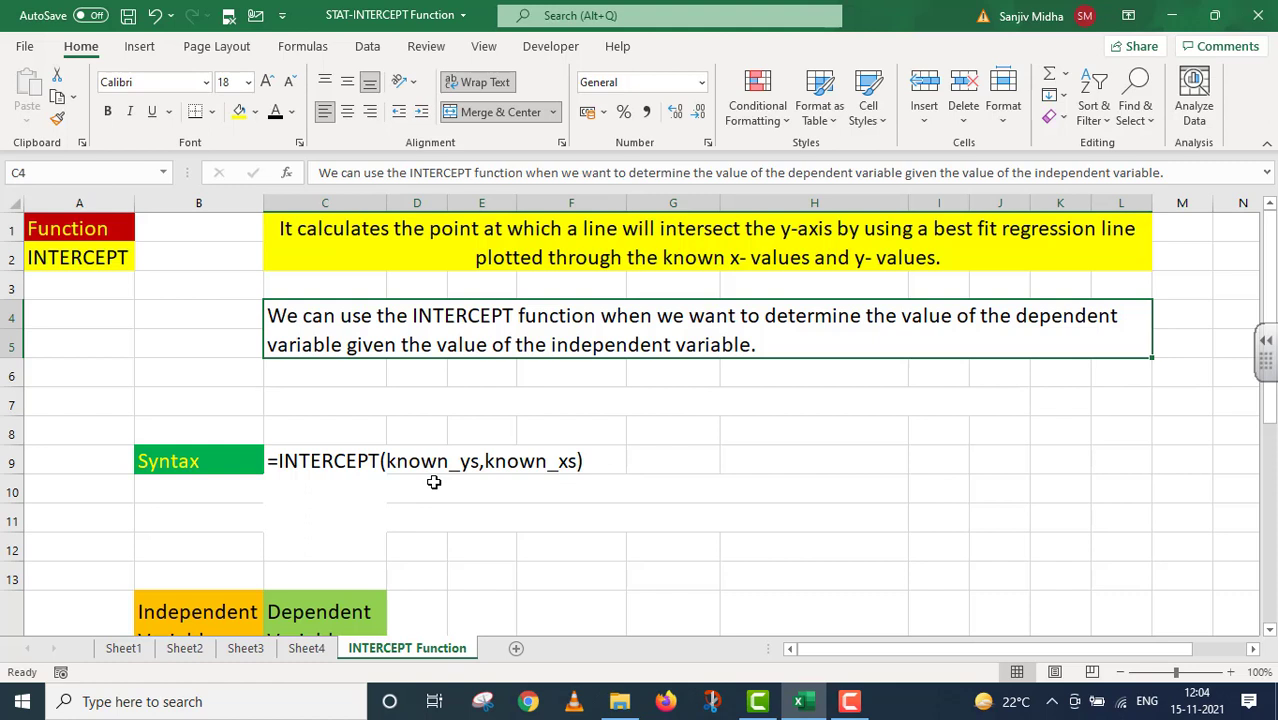
# Apply a dark font colour to C10, D10, C11 and D11, revealing the Known_y's and Known_x's descriptions
pyautogui.click(311, 496)
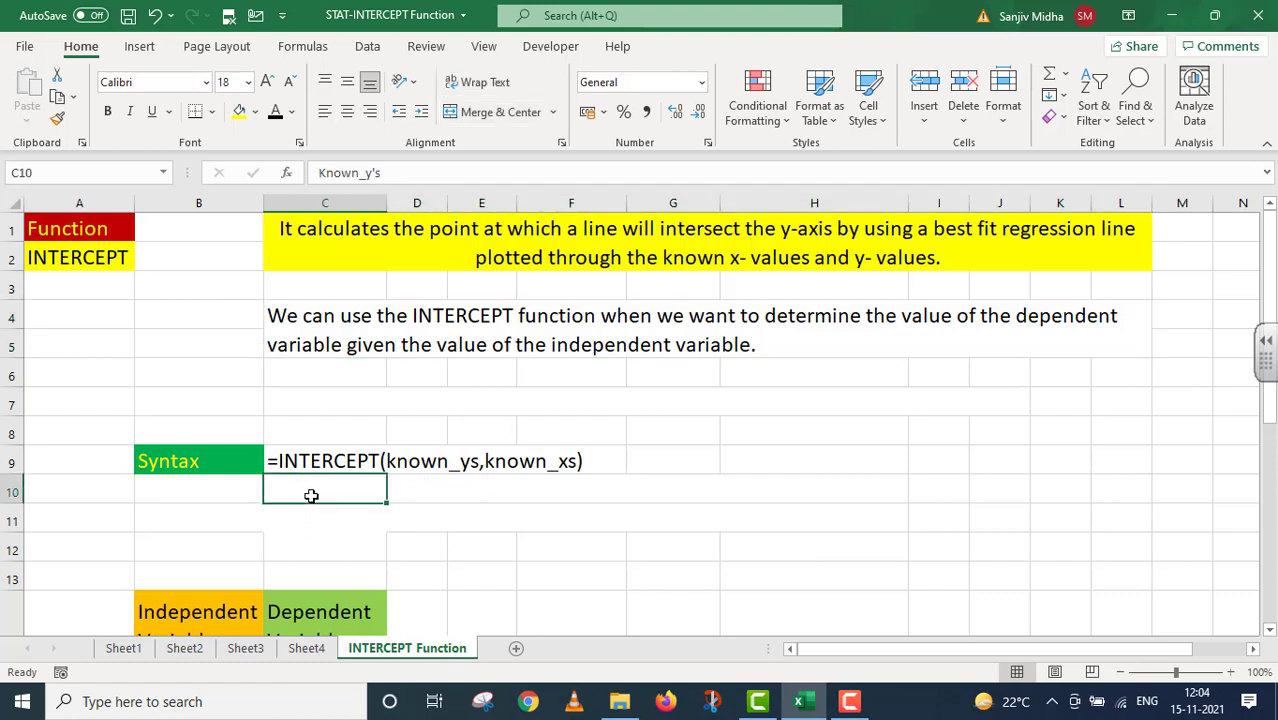
pyautogui.click(277, 117)
pyautogui.press('Right')
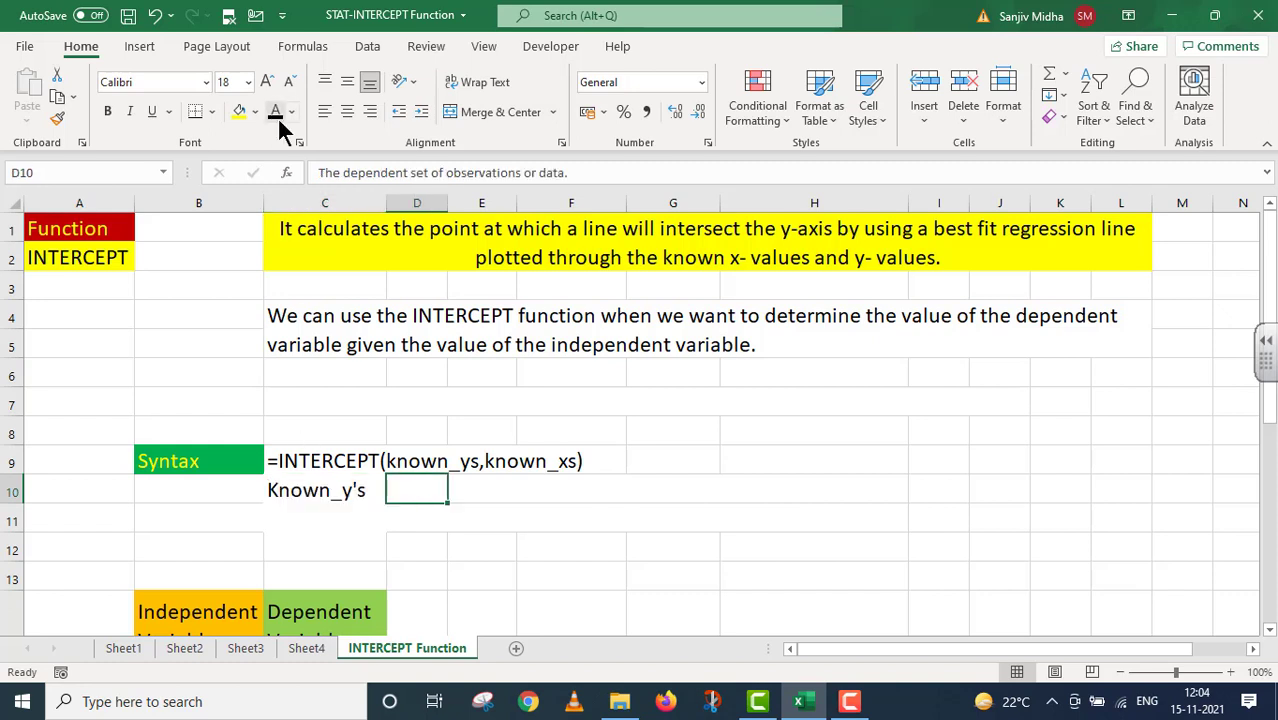
pyautogui.click(277, 117)
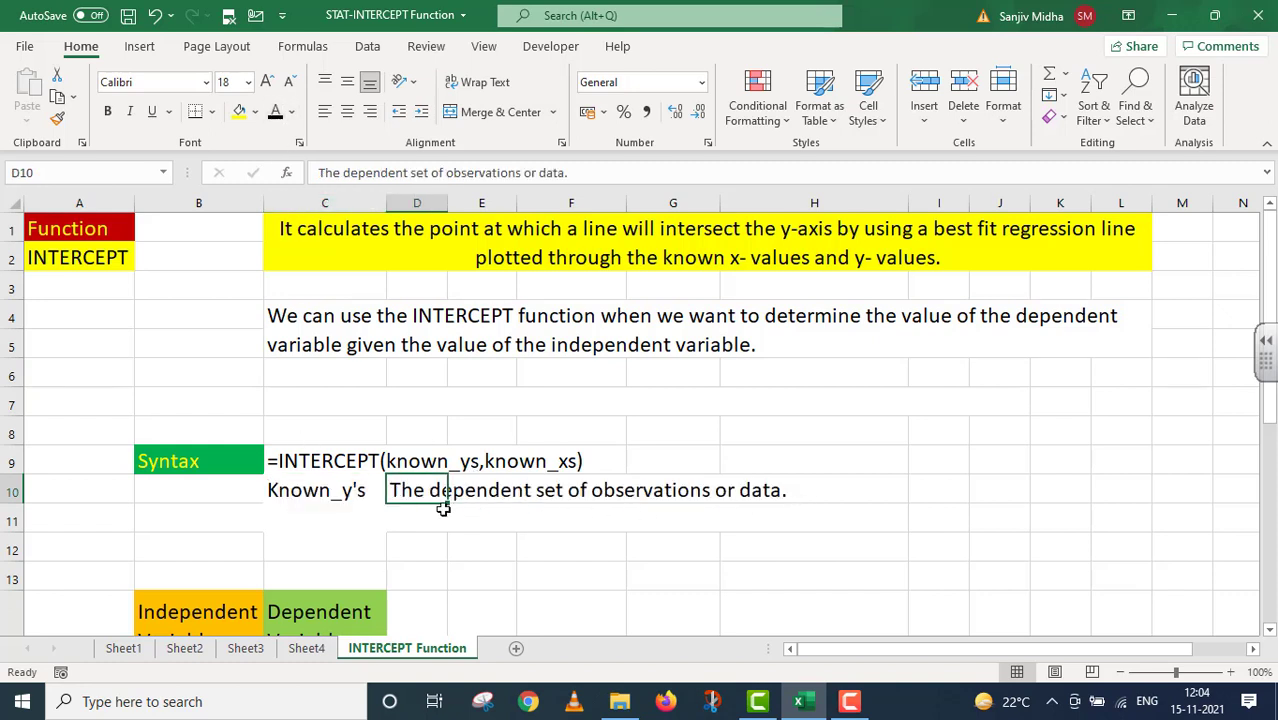
pyautogui.click(342, 518)
pyautogui.click(276, 117)
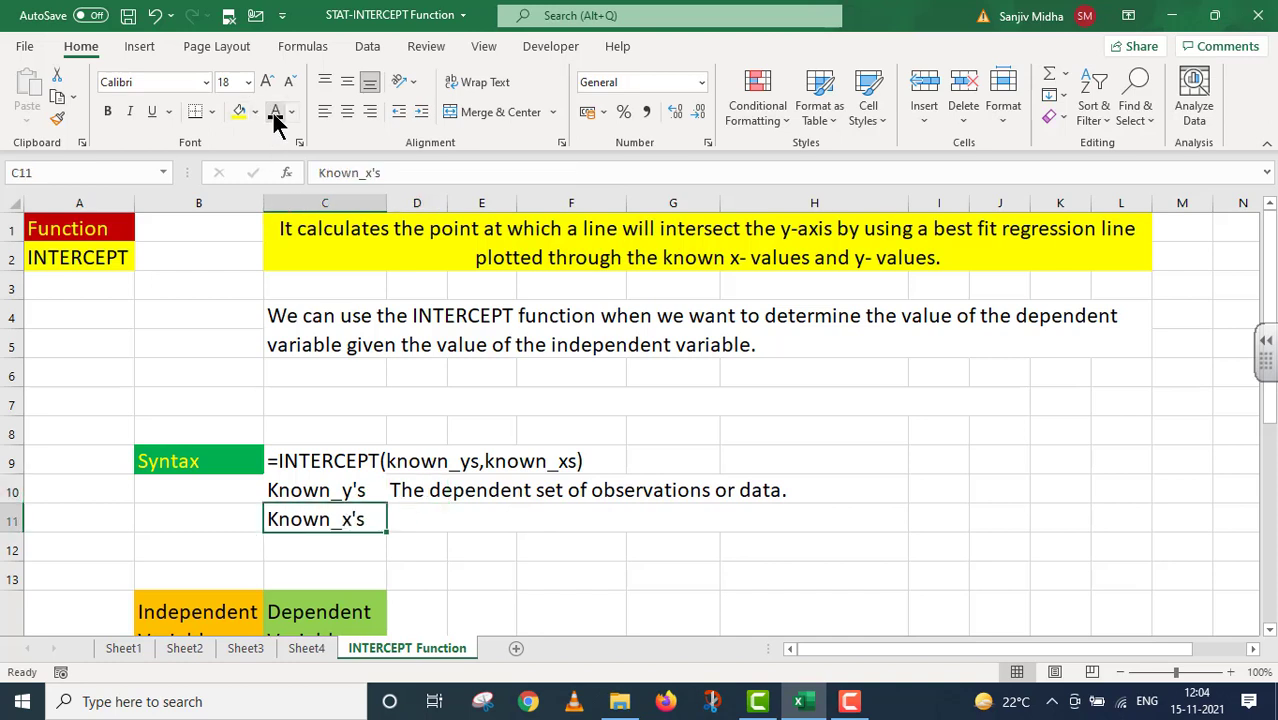
pyautogui.click(402, 515)
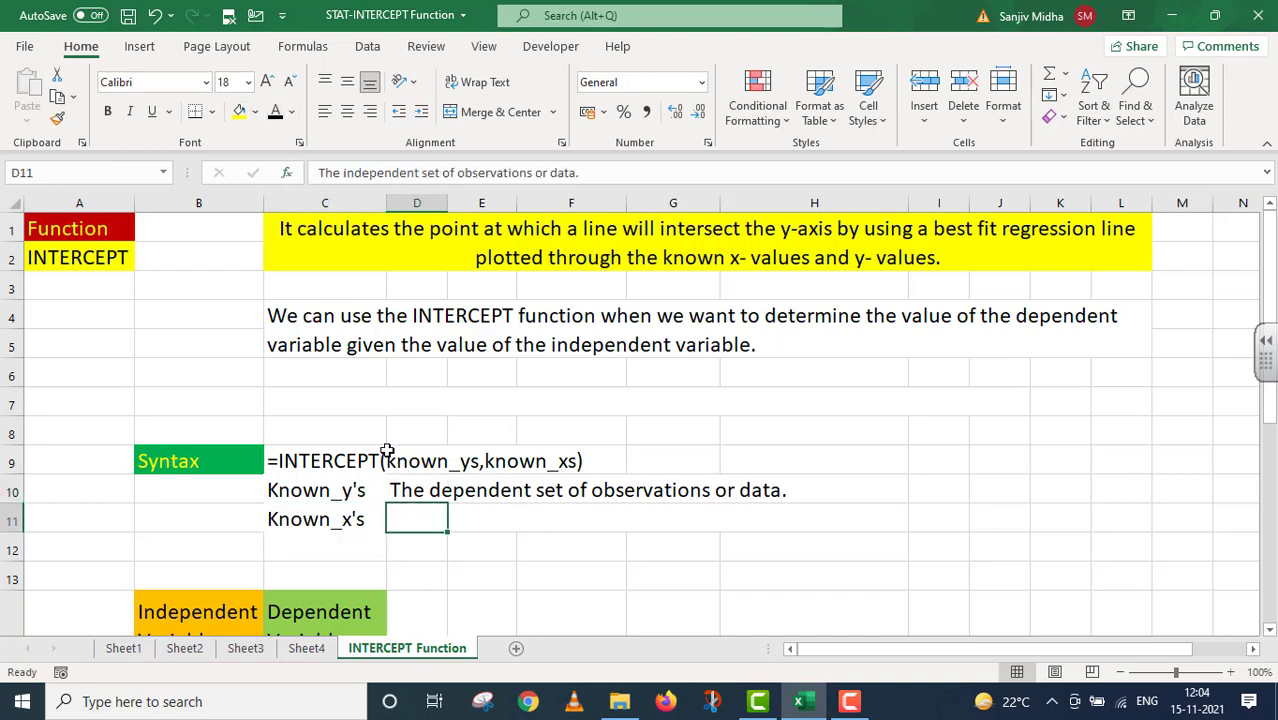
pyautogui.click(276, 117)
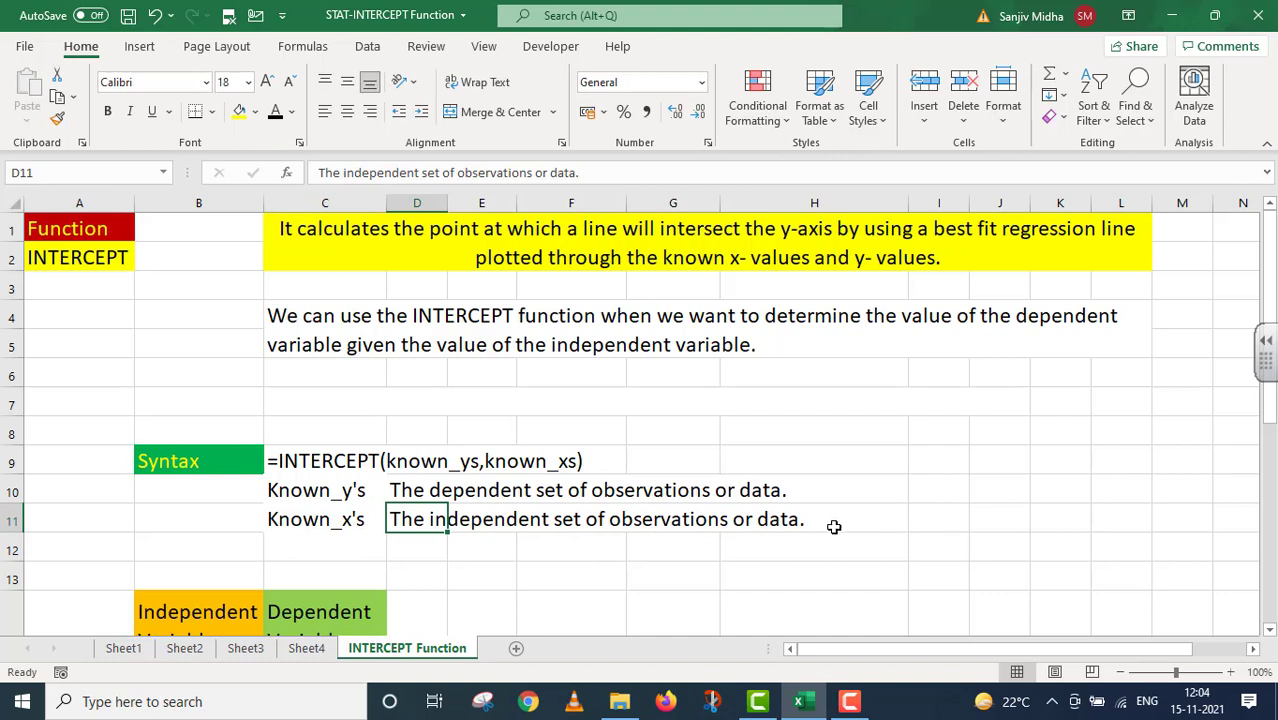
# Scroll down to the distance/delivery-time data in B14:C25 and the results table in E17:H18
pyautogui.scroll(-3, 834, 527)
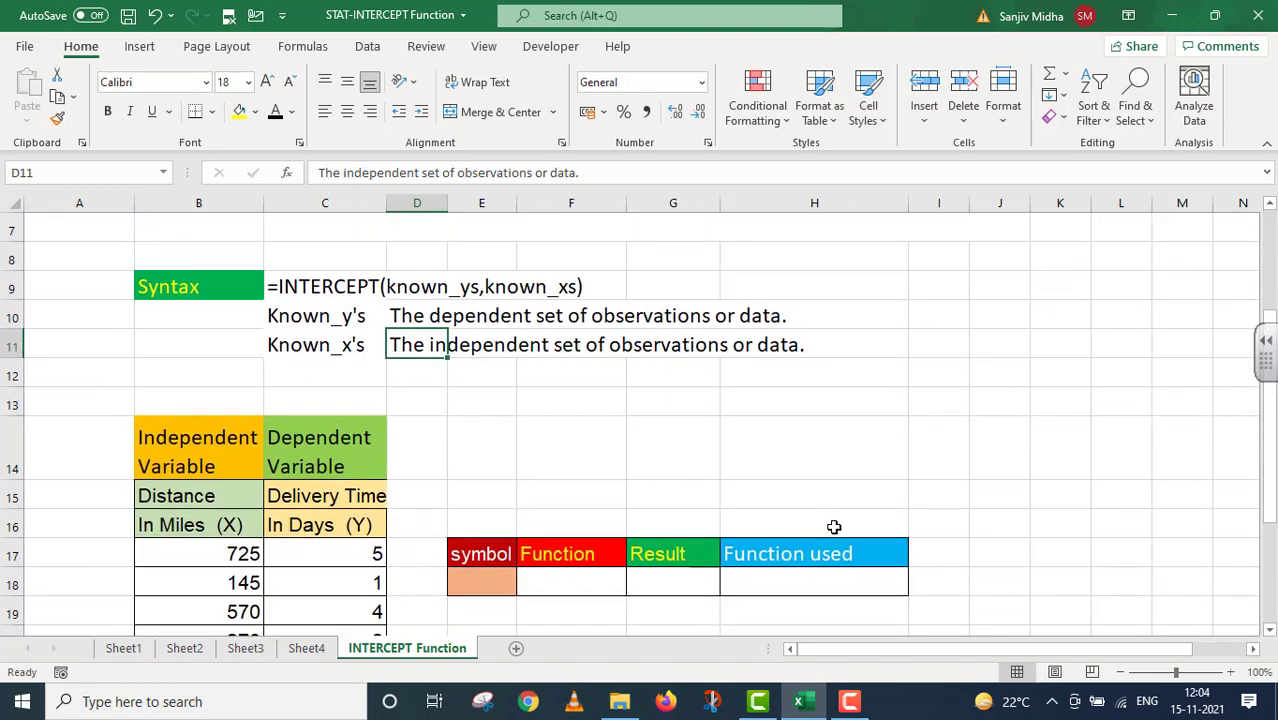
pyautogui.scroll(-1, 834, 527)
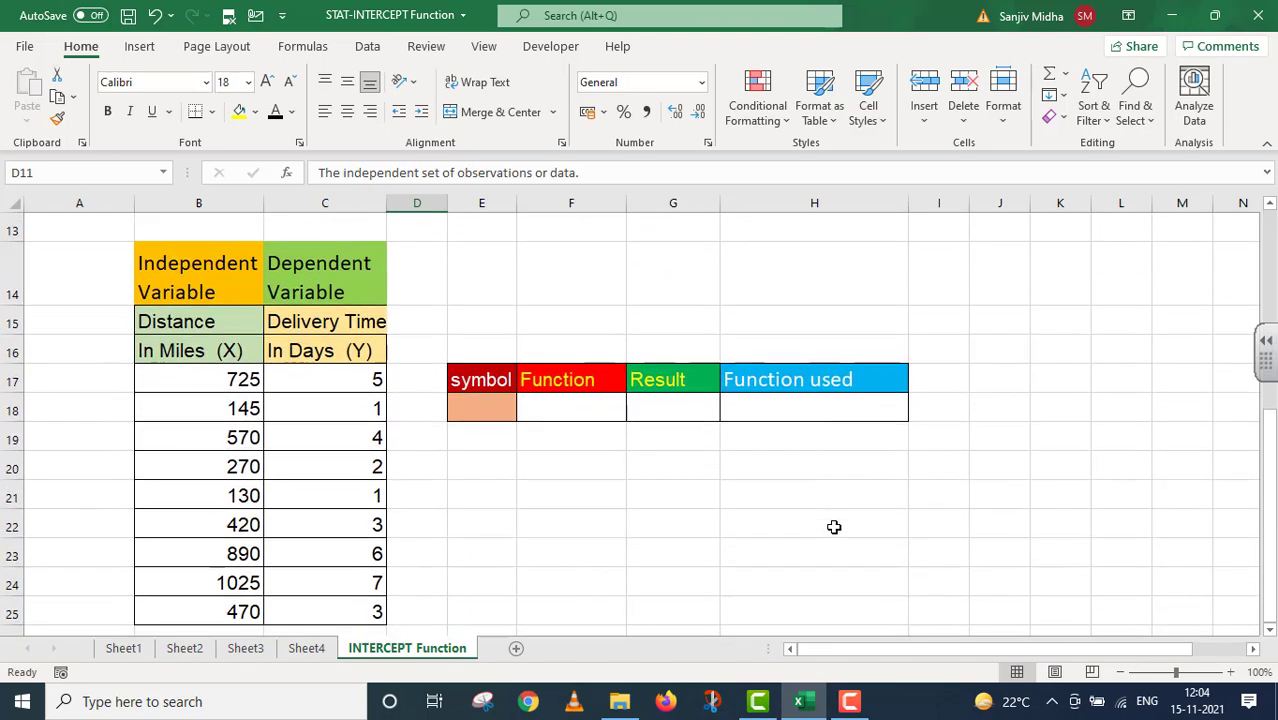
pyautogui.click(482, 524)
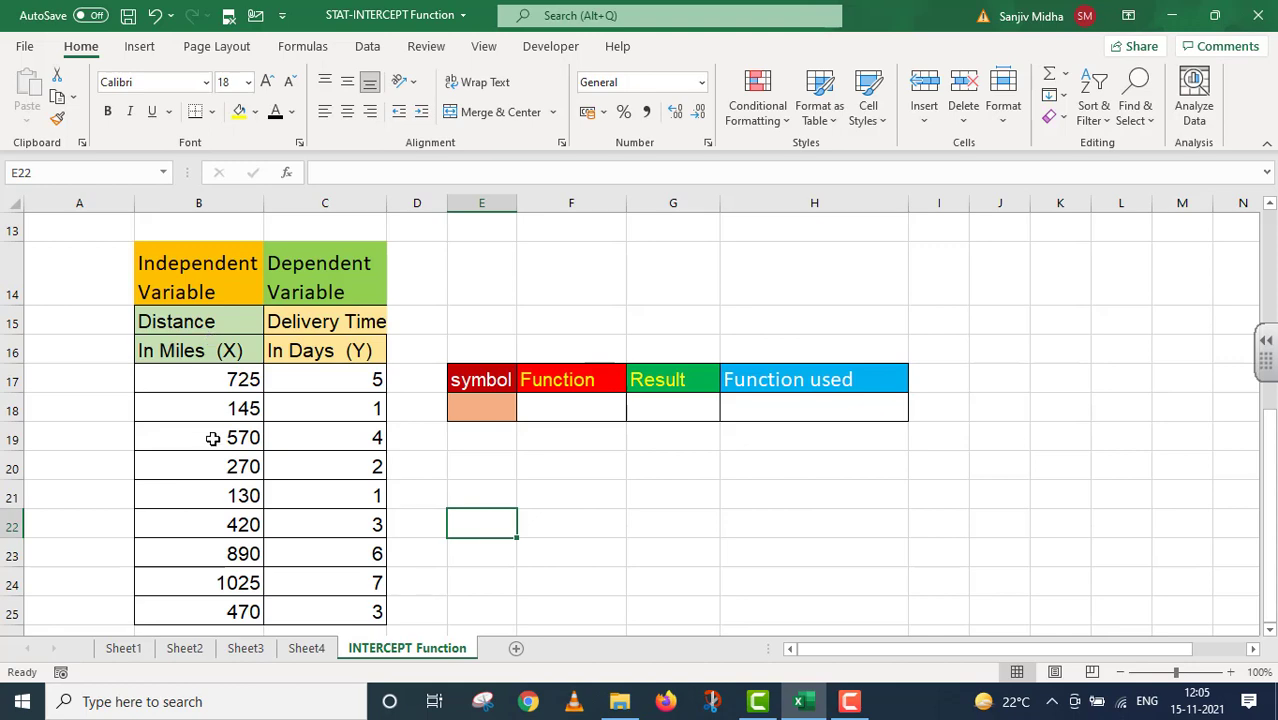
# Reveal row 7's note that the intercept is 'a' in y = a+ bX, then return to E18
pyautogui.scroll(4, 349, 569)
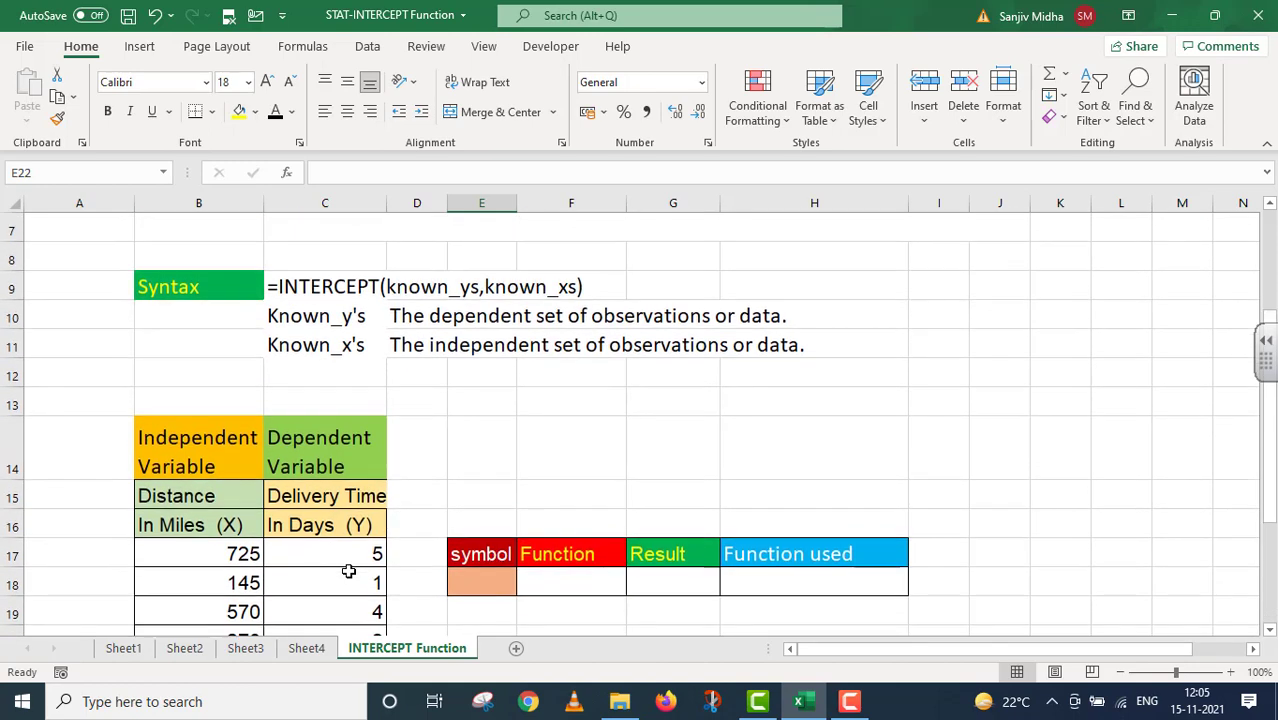
pyautogui.click(330, 402)
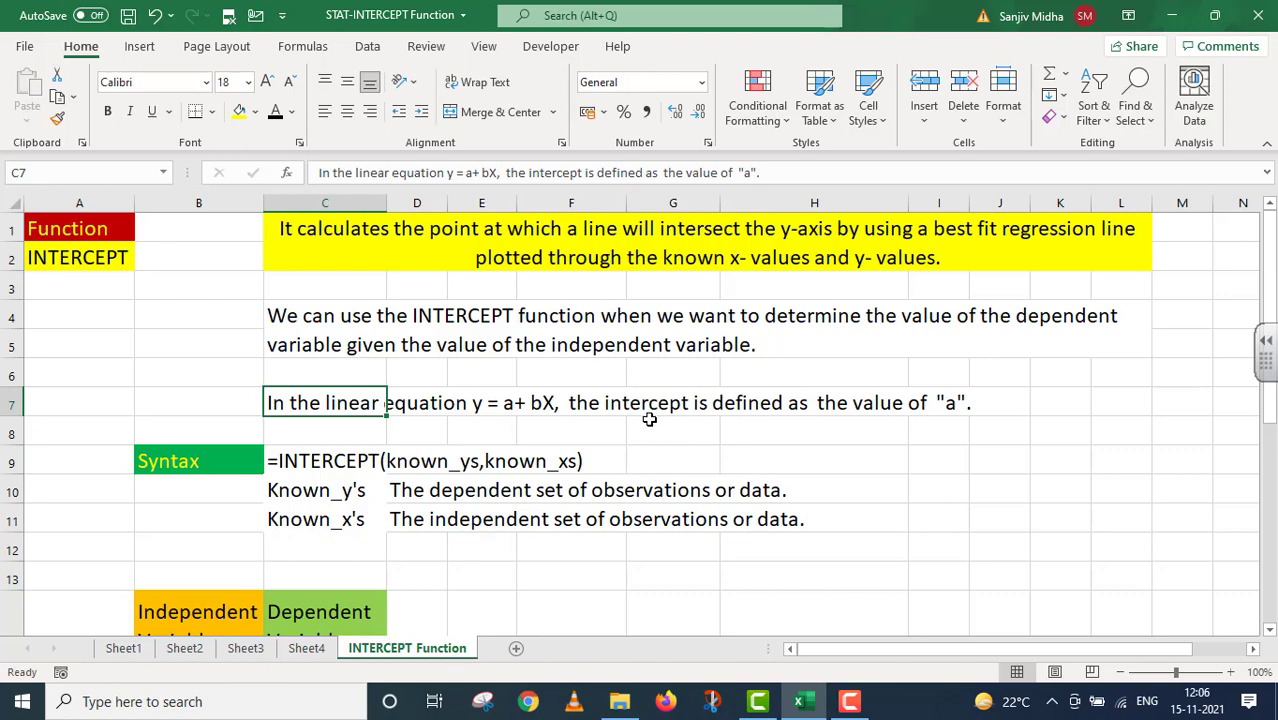
pyautogui.scroll(-4, 649, 419)
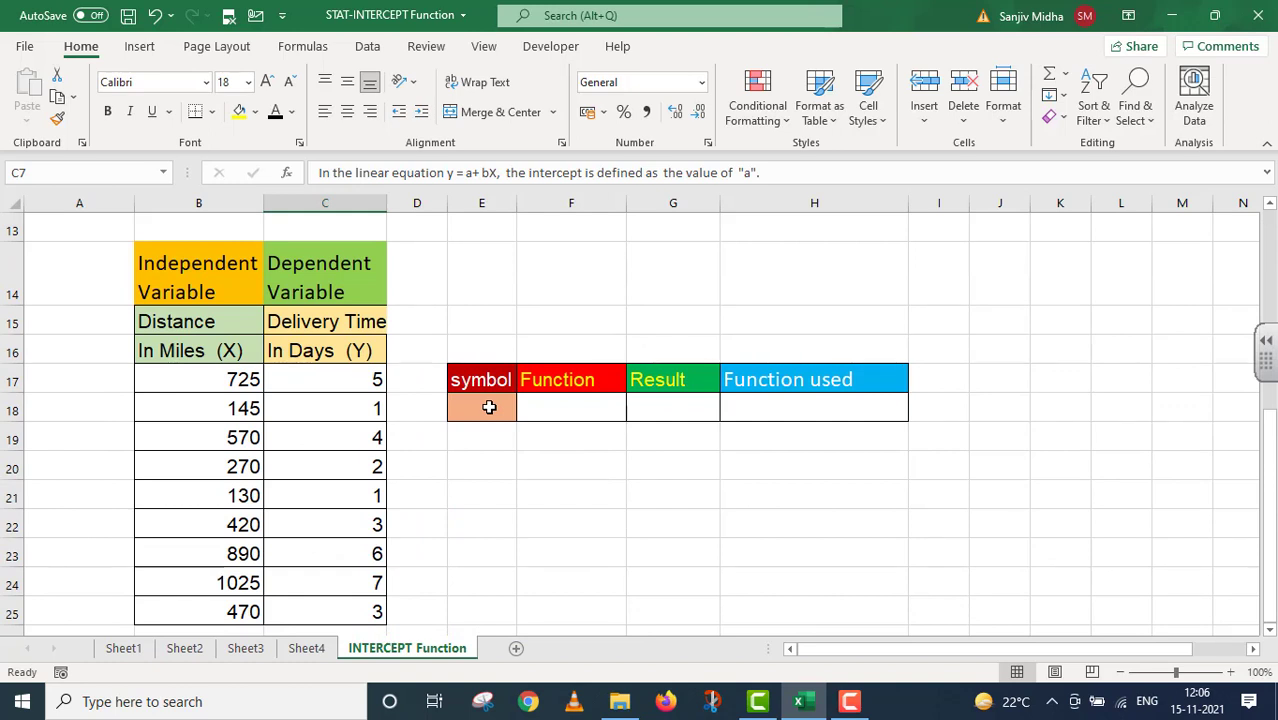
pyautogui.doubleClick(489, 407)
# Enter the symbol 'a' in E18 and the function name INTERCEPT in F18
pyautogui.write('a')
pyautogui.click(493, 475)
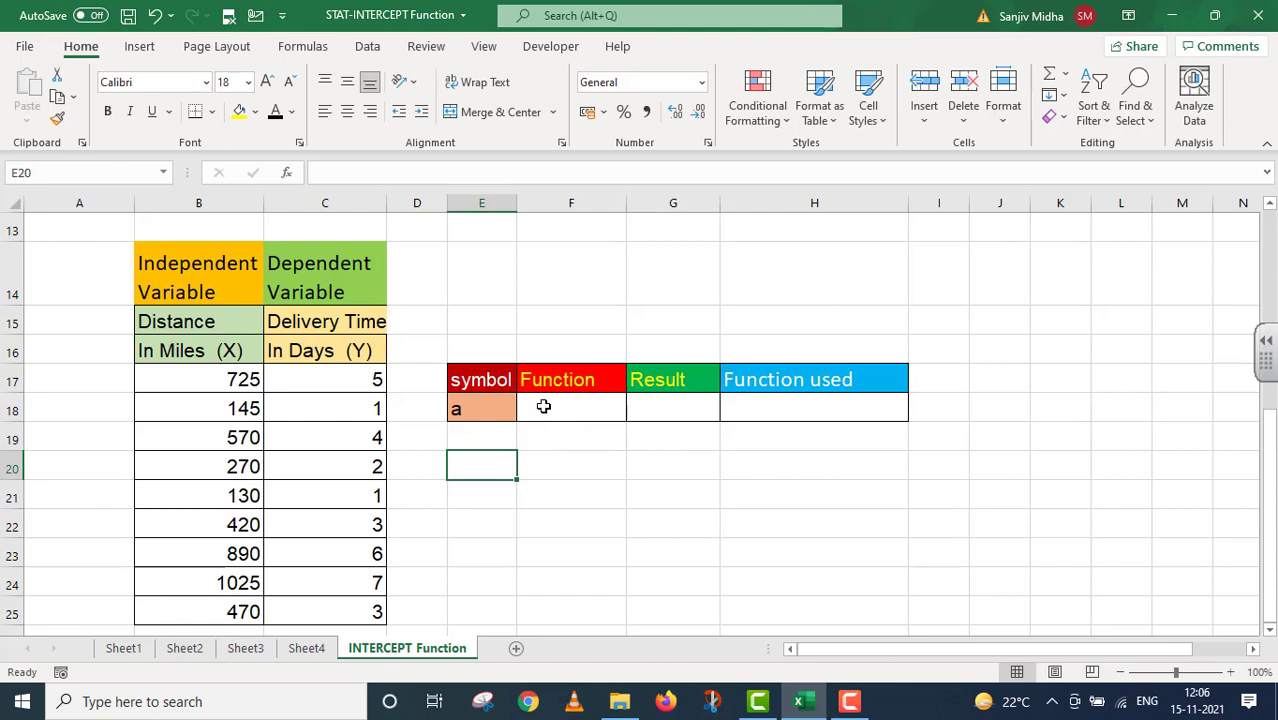
pyautogui.doubleClick(545, 412)
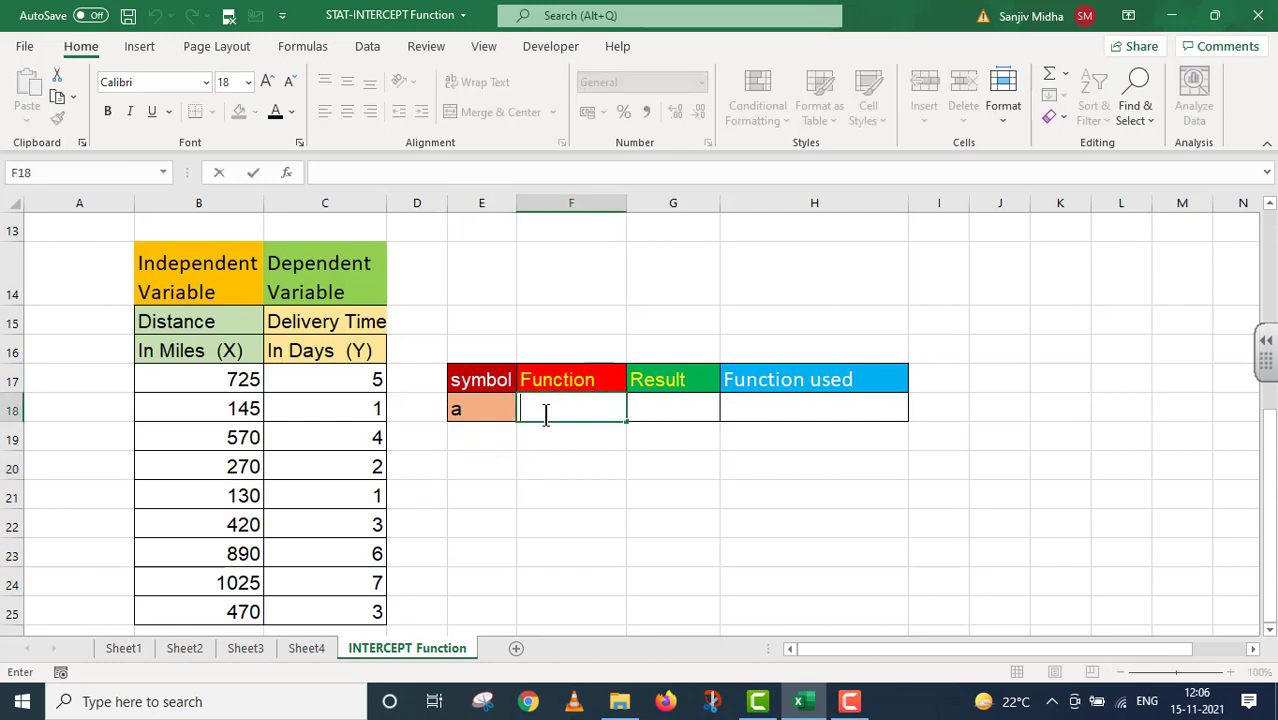
pyautogui.write('INTERCEPT')
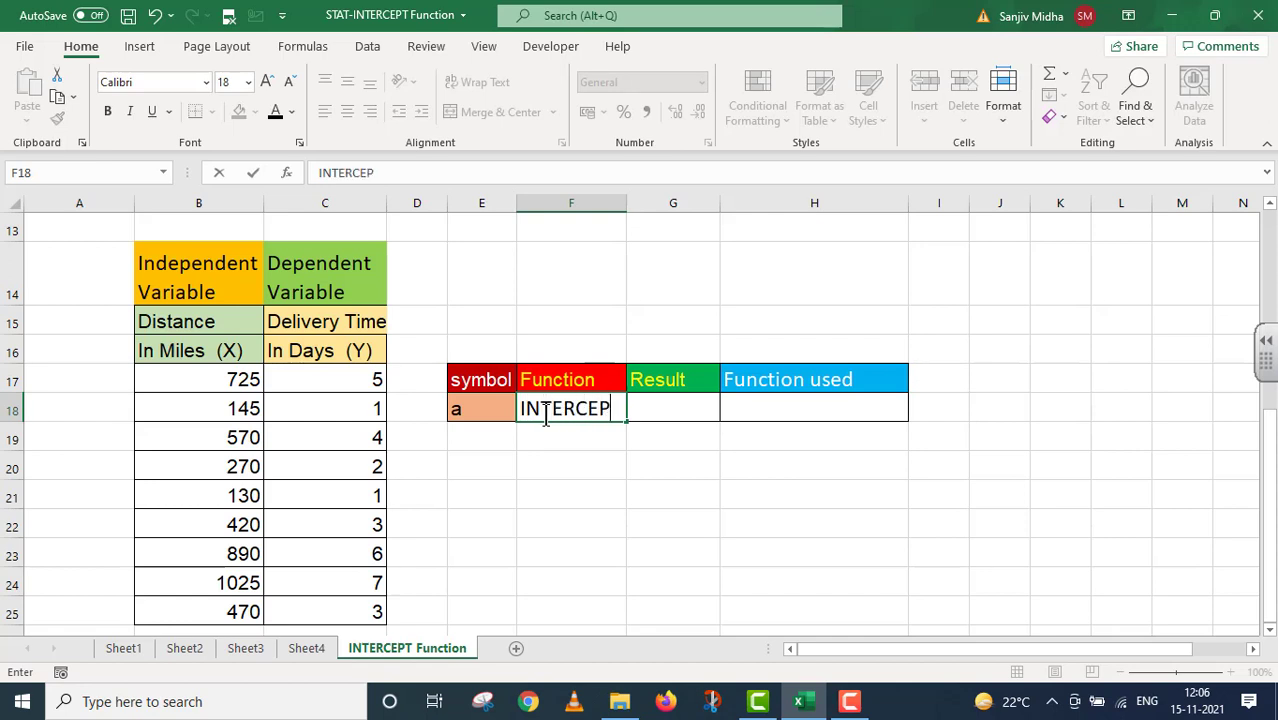
# Enter =INTERCEPT(C17:C25,B17:B25) in G18 to compute the intercept, 0.09608
pyautogui.doubleClick(657, 407)
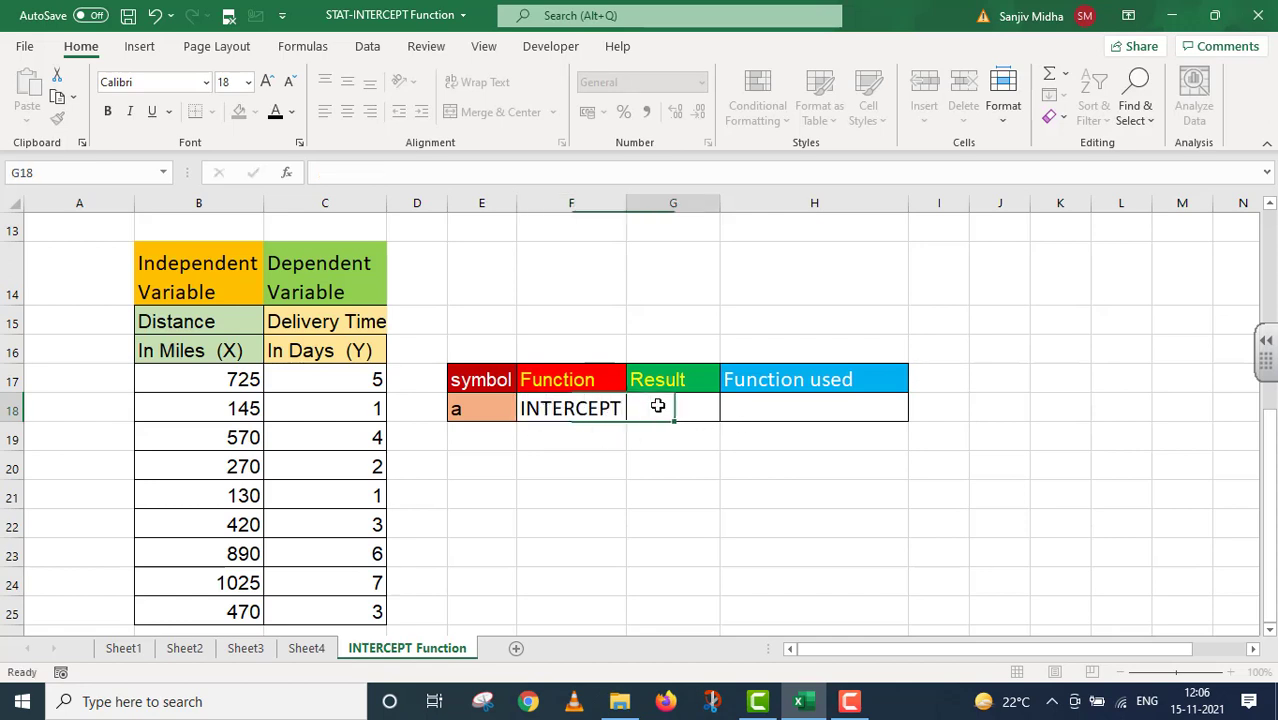
pyautogui.write('=')
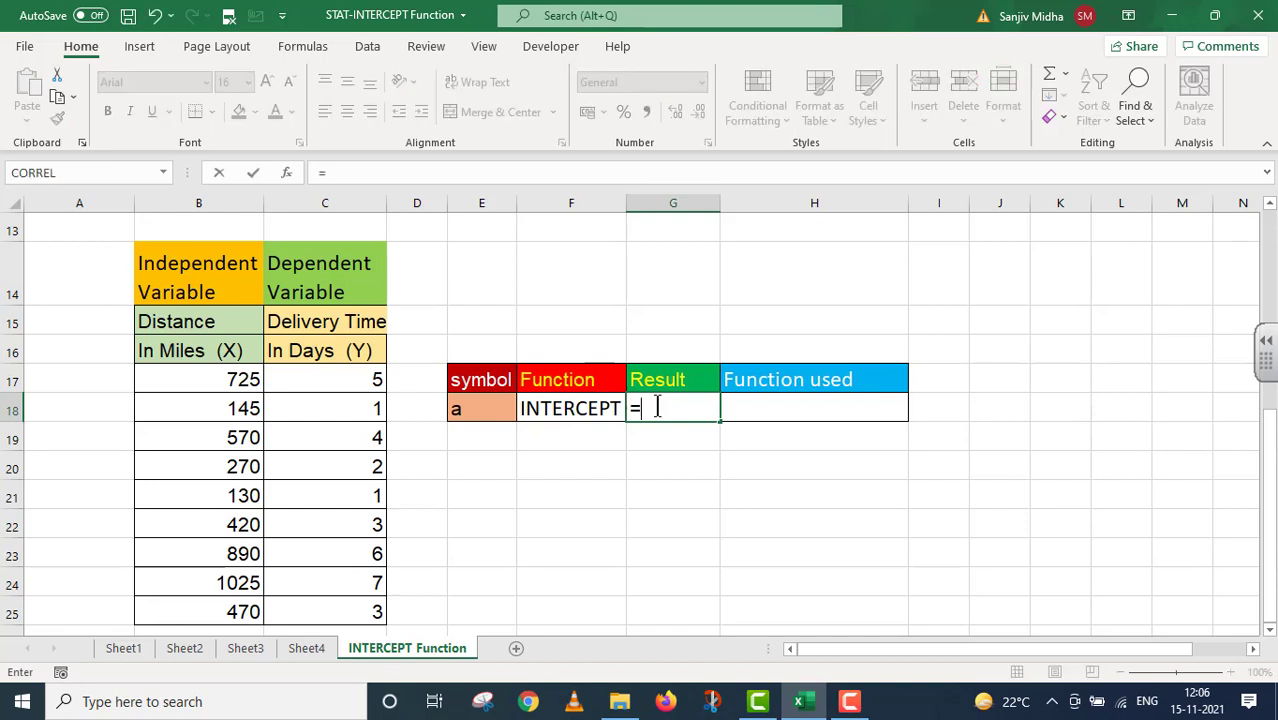
pyautogui.write('INT')
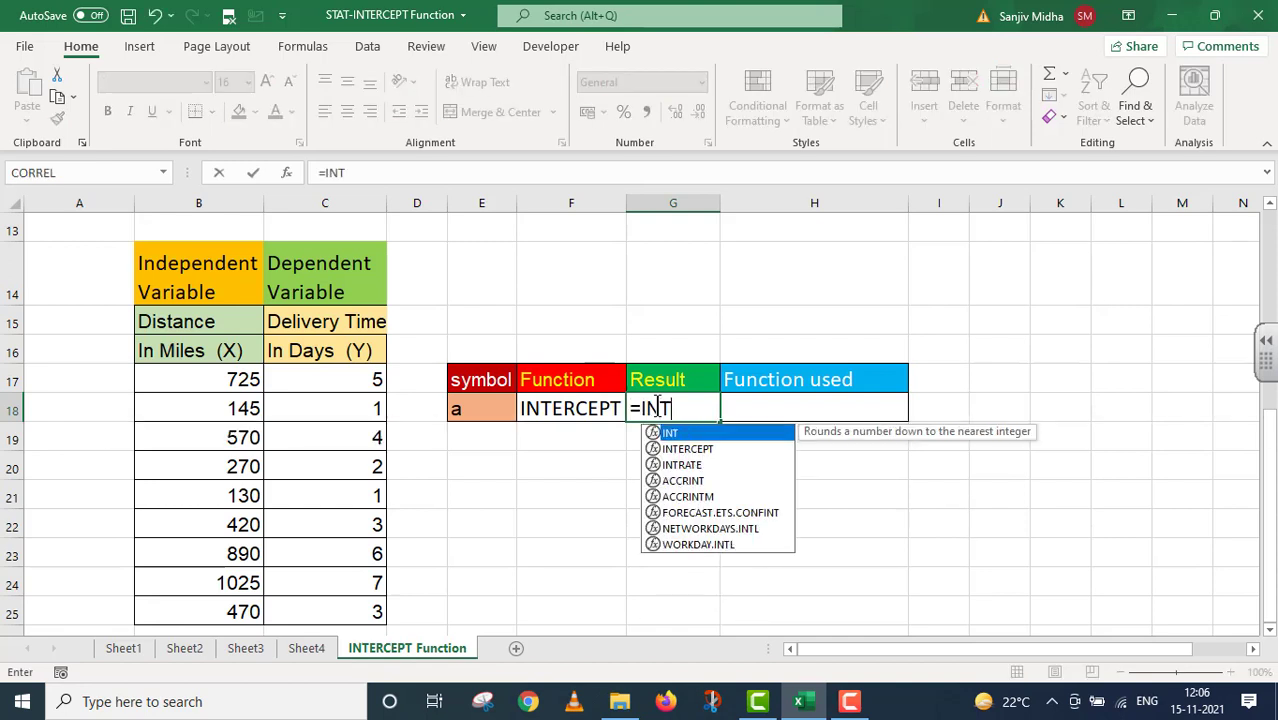
pyautogui.write('ERCEPT(')
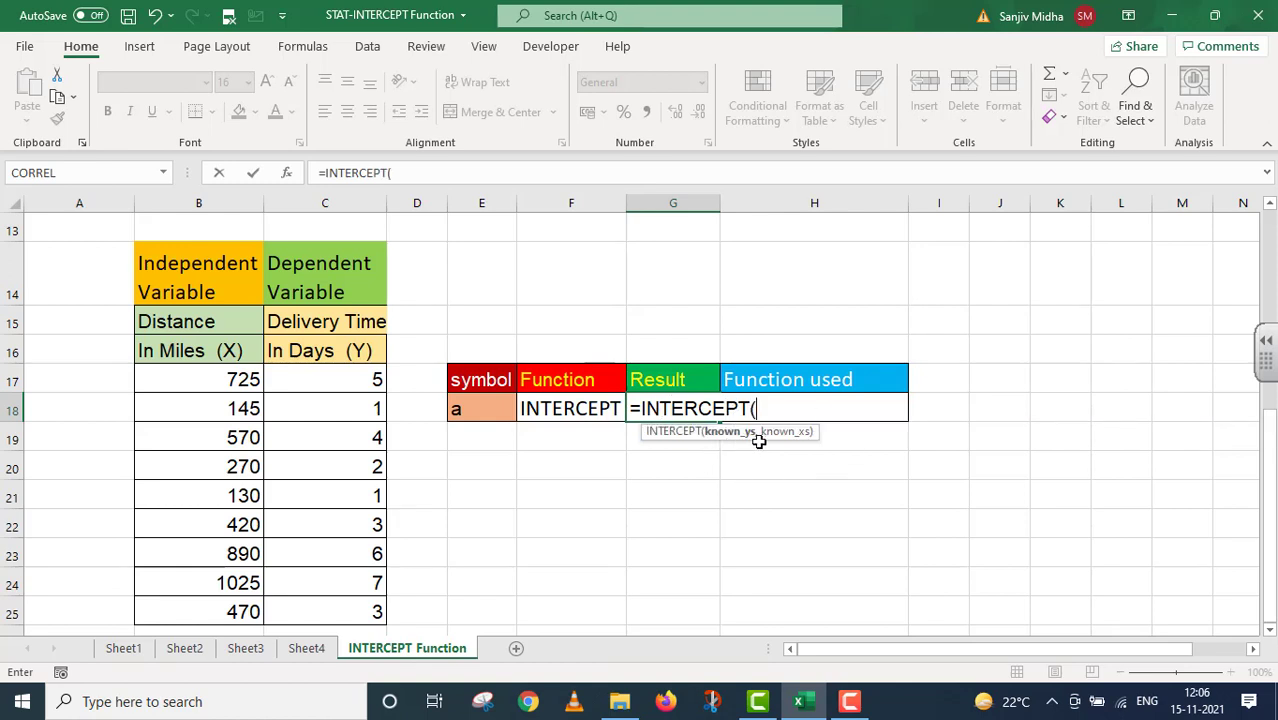
pyautogui.moveTo(376, 379); pyautogui.dragTo(364, 607)
pyautogui.write(',')
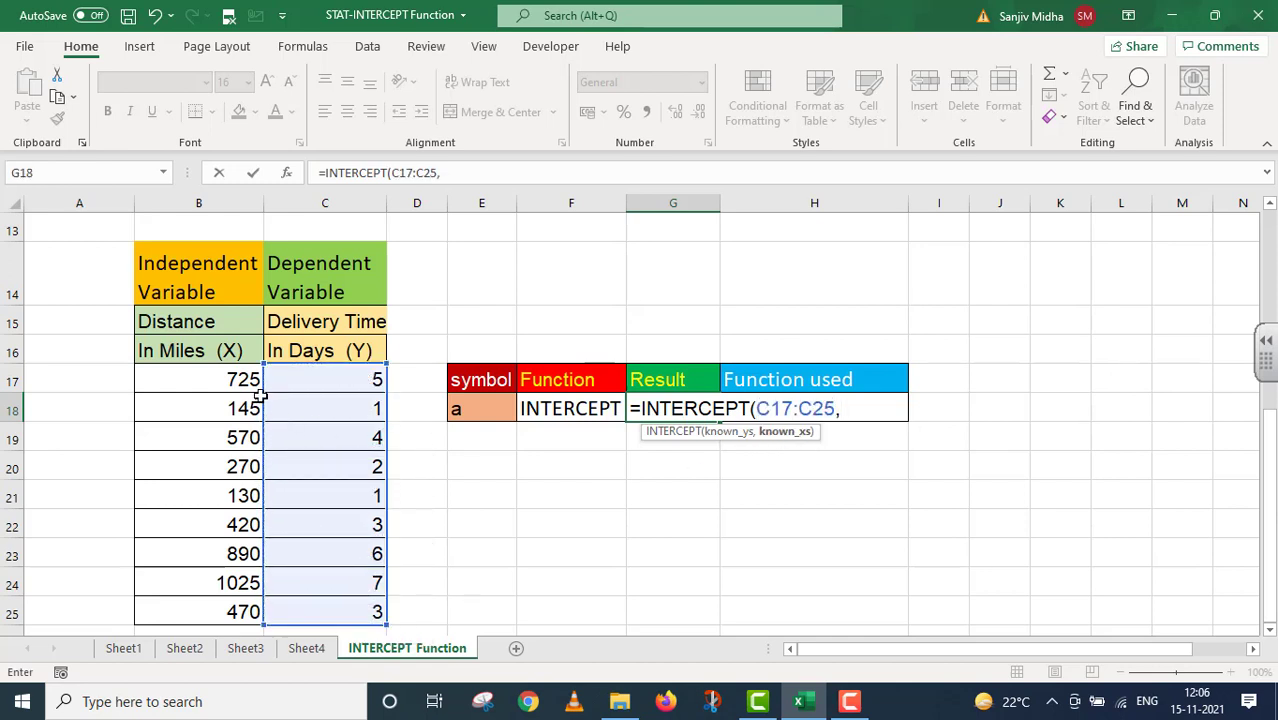
pyautogui.moveTo(237, 375); pyautogui.dragTo(228, 611)
pyautogui.write(')')
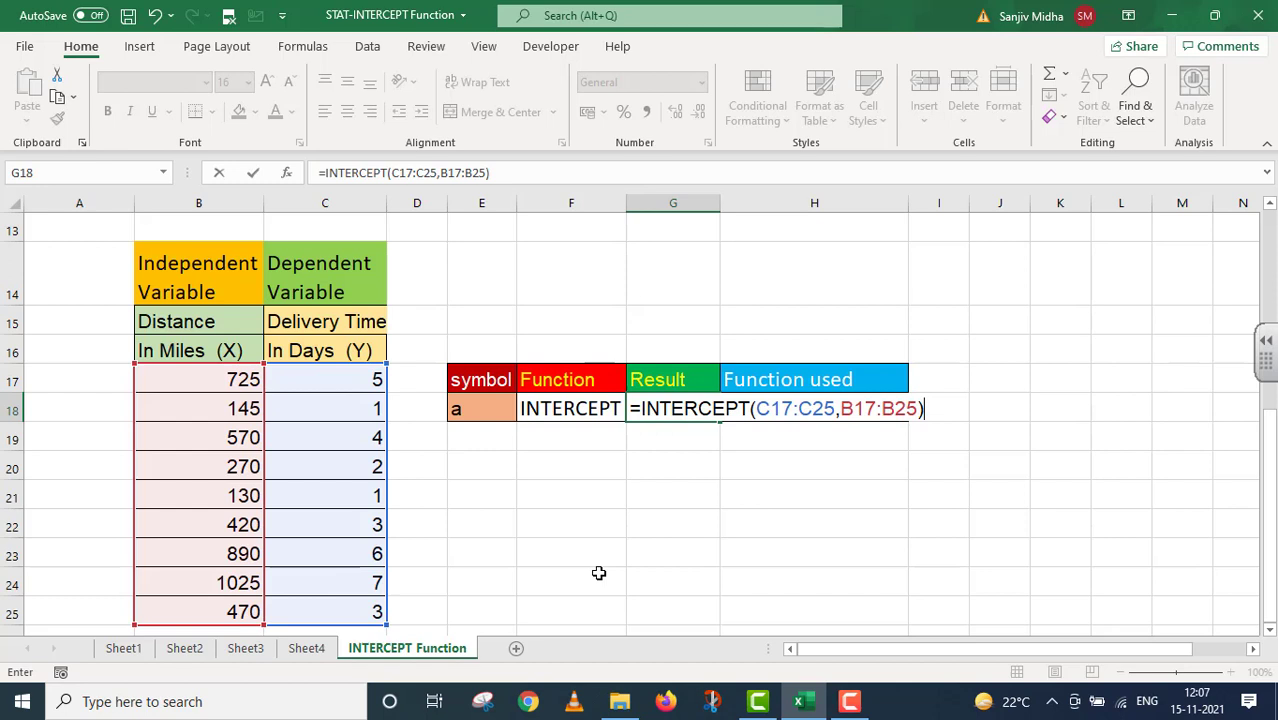
pyautogui.press('Return')
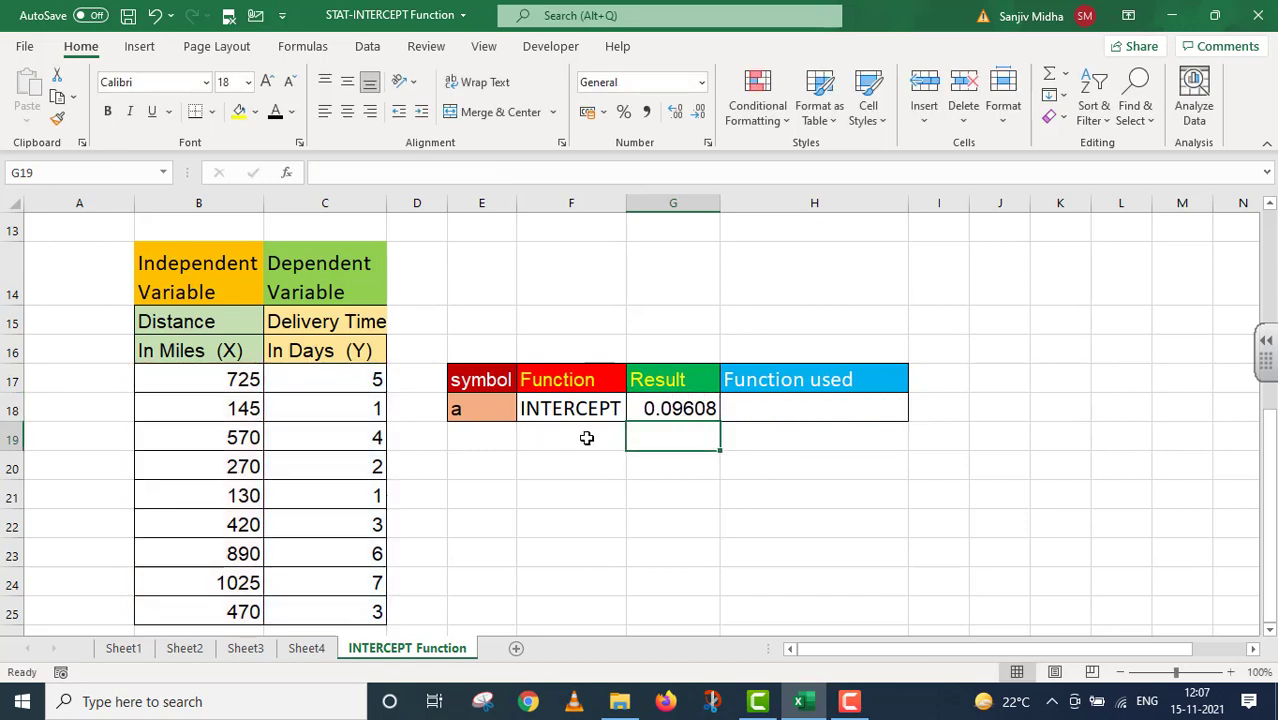
# Copy G18's formula into H18 as text, prefixed with an apostrophe: =INTERCEPT(C17:C25,B17:B25)
pyautogui.click(697, 408)
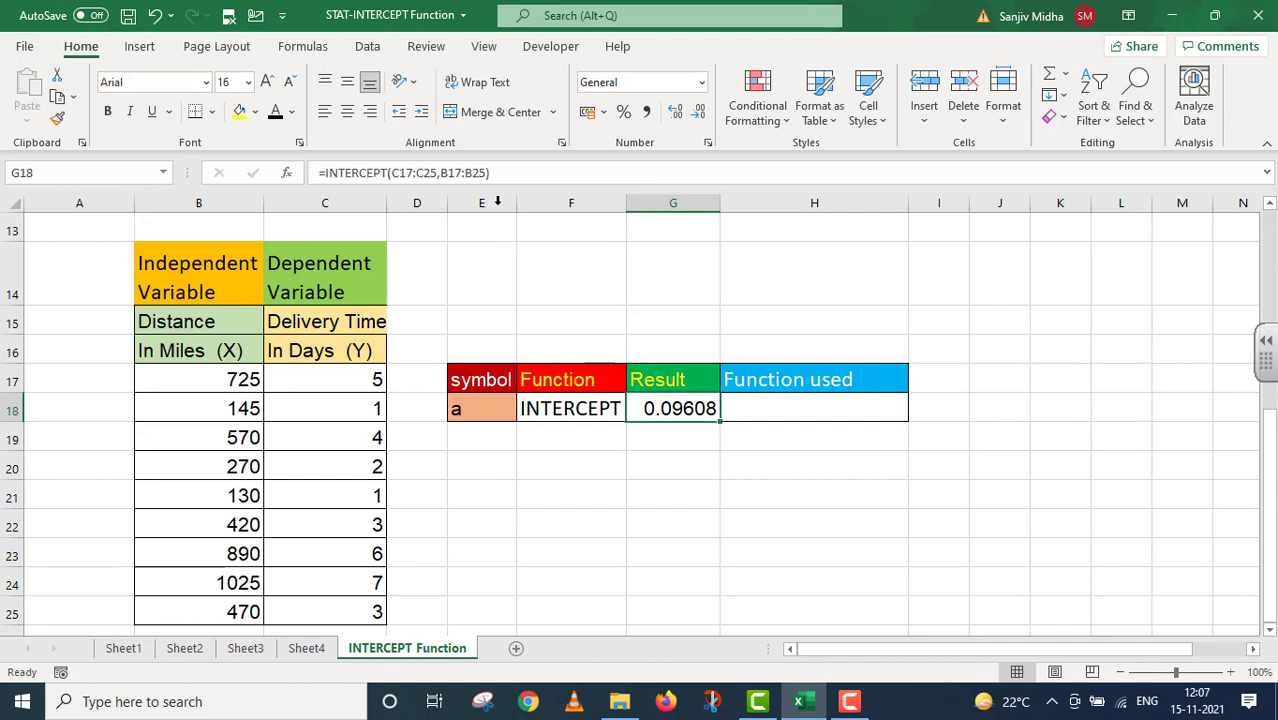
pyautogui.click(489, 172)
pyautogui.moveTo(489, 172); pyautogui.dragTo(251, 177)
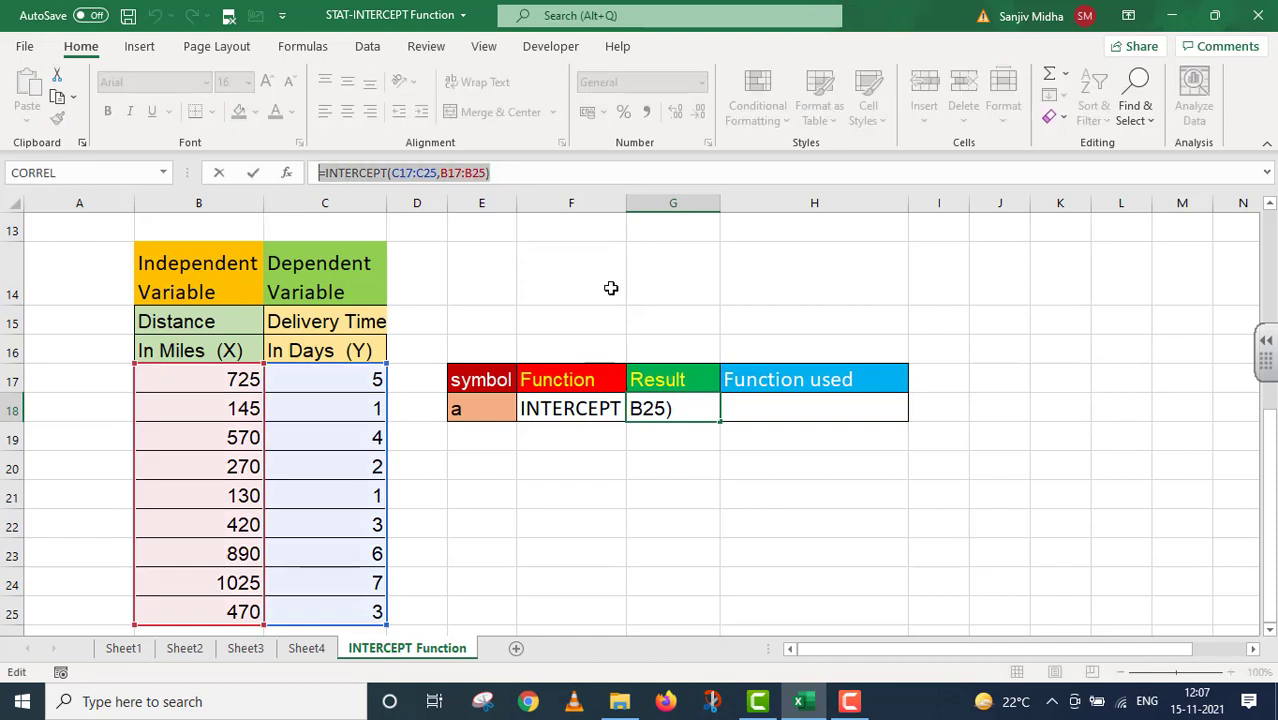
pyautogui.hotkey('ctrl', 'c')
pyautogui.press('Escape')
pyautogui.click(756, 408)
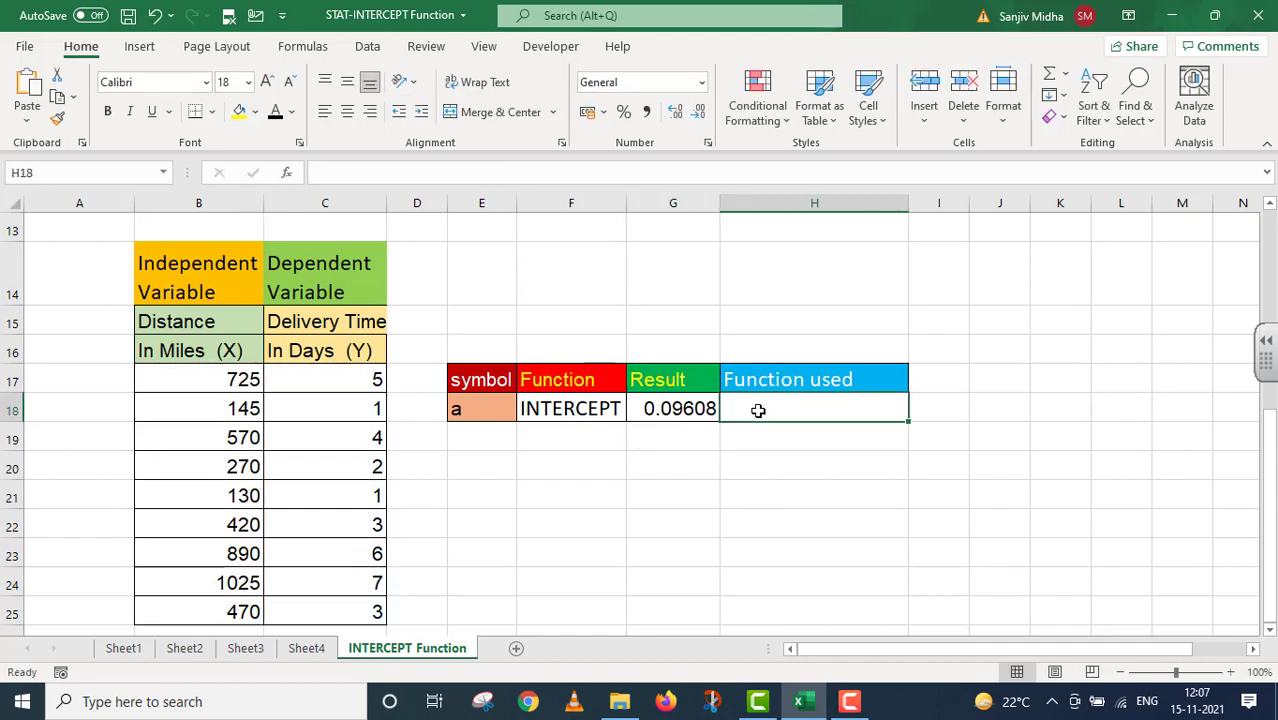
pyautogui.hotkey('ctrl', 'v')
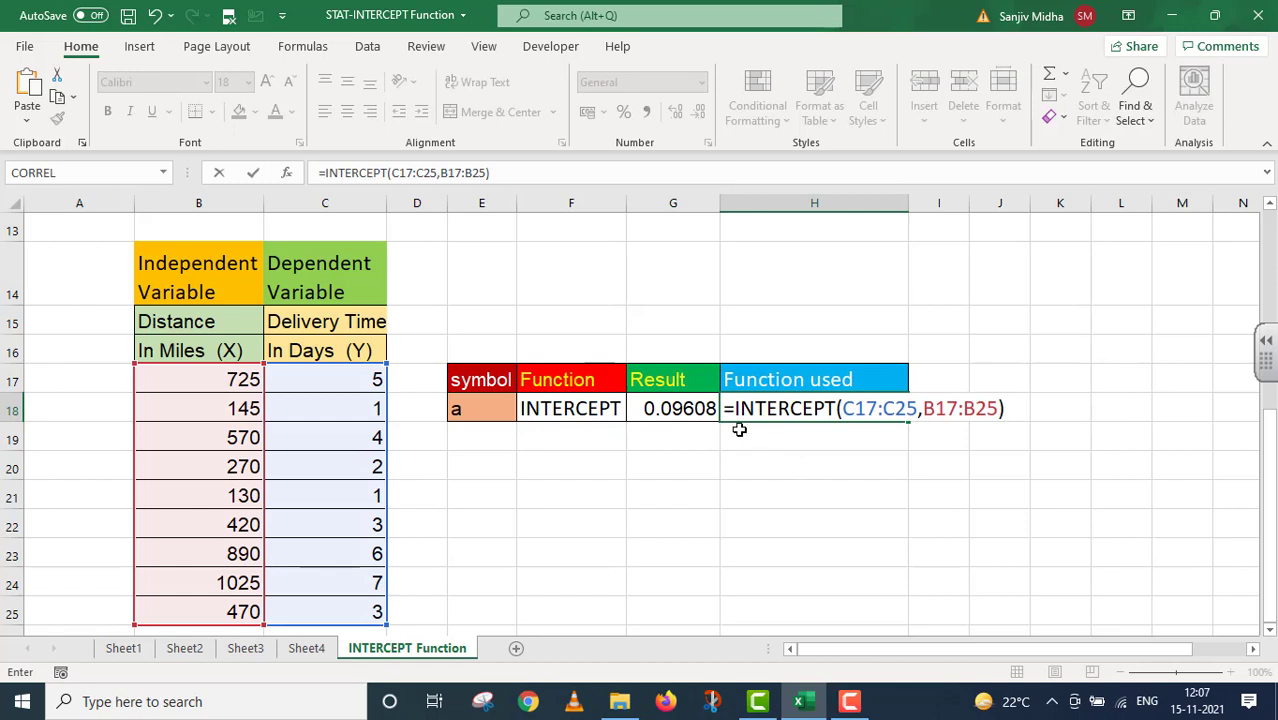
pyautogui.press('Home')
pyautogui.write("'")
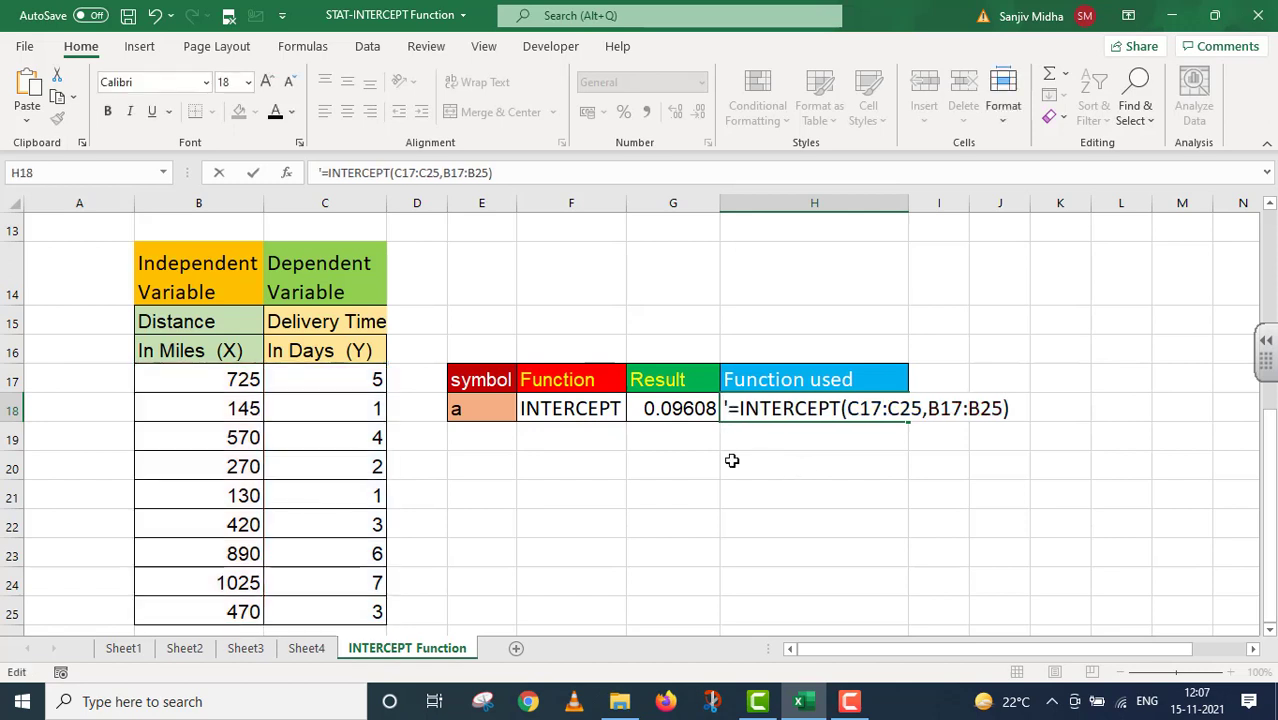